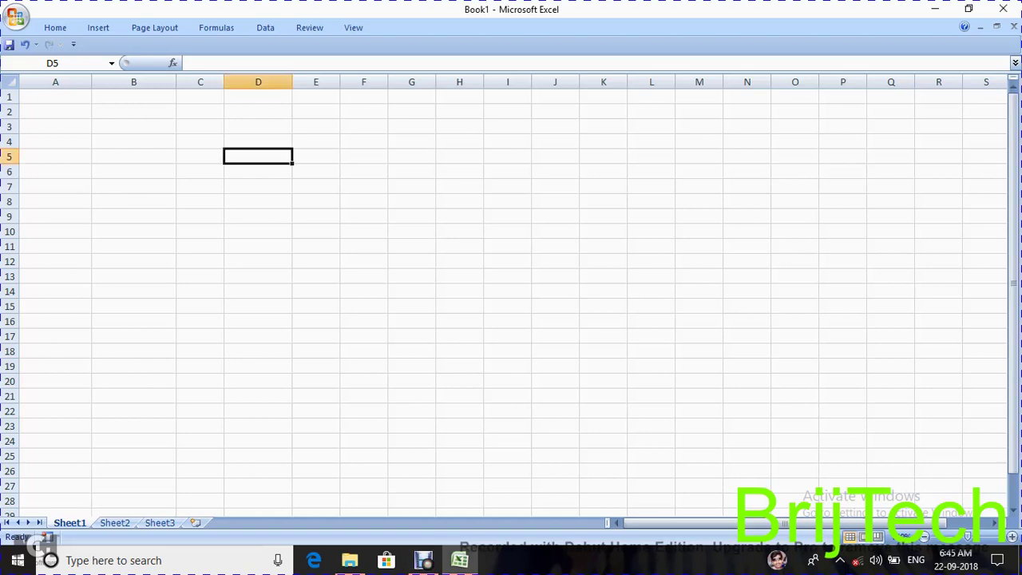
- Type the column headings name, address, age and e-mail into cells A1 through D1
left_click(55, 96)
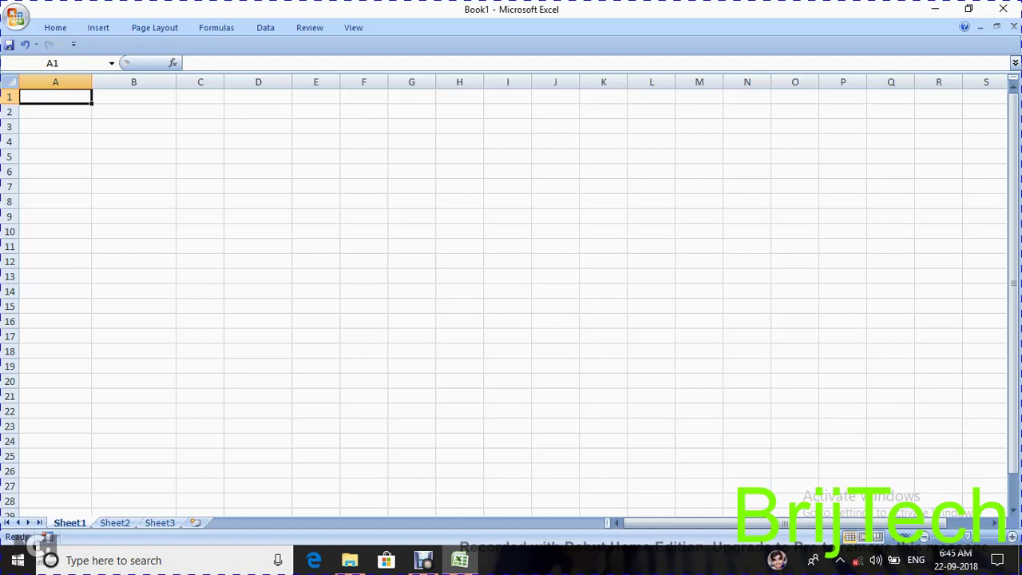
type("name")
key("Tab")
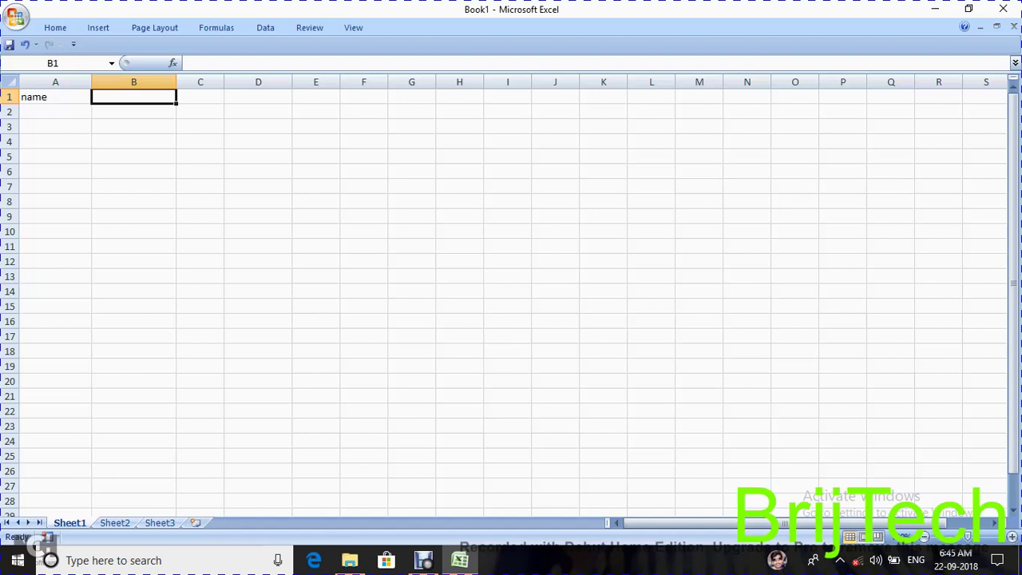
type("addre")
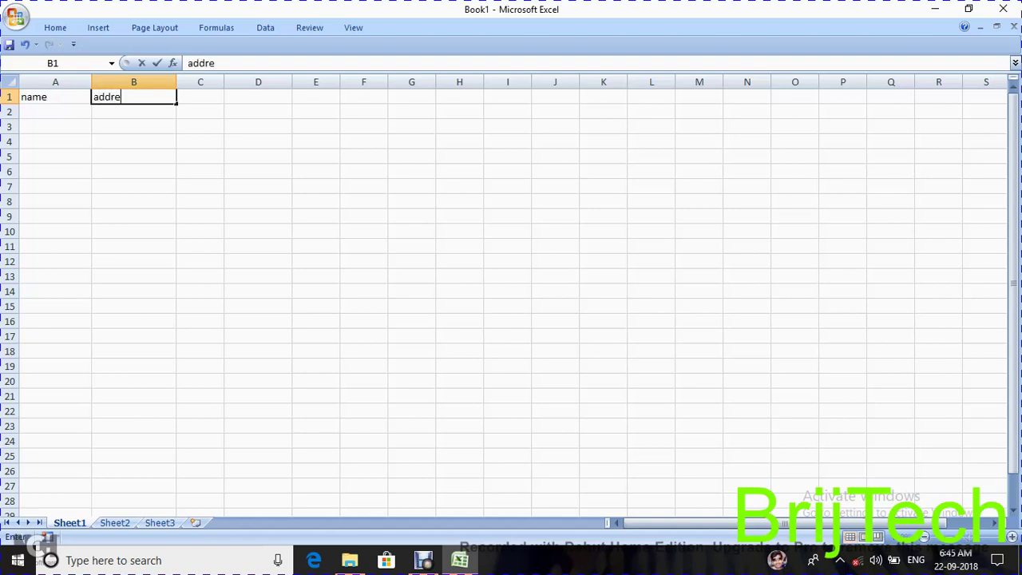
type("ss")
key("Tab")
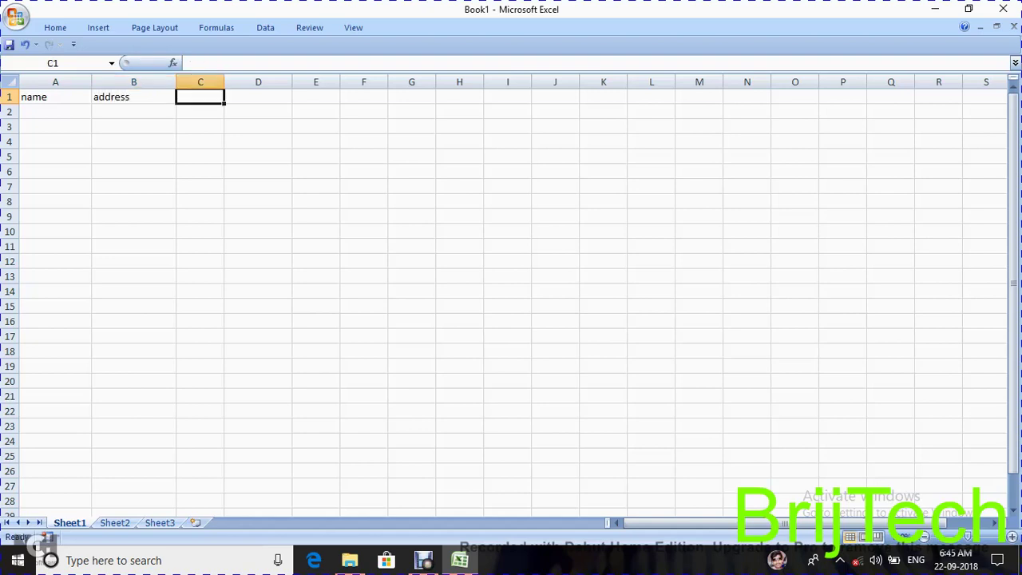
type("age")
key("Tab")
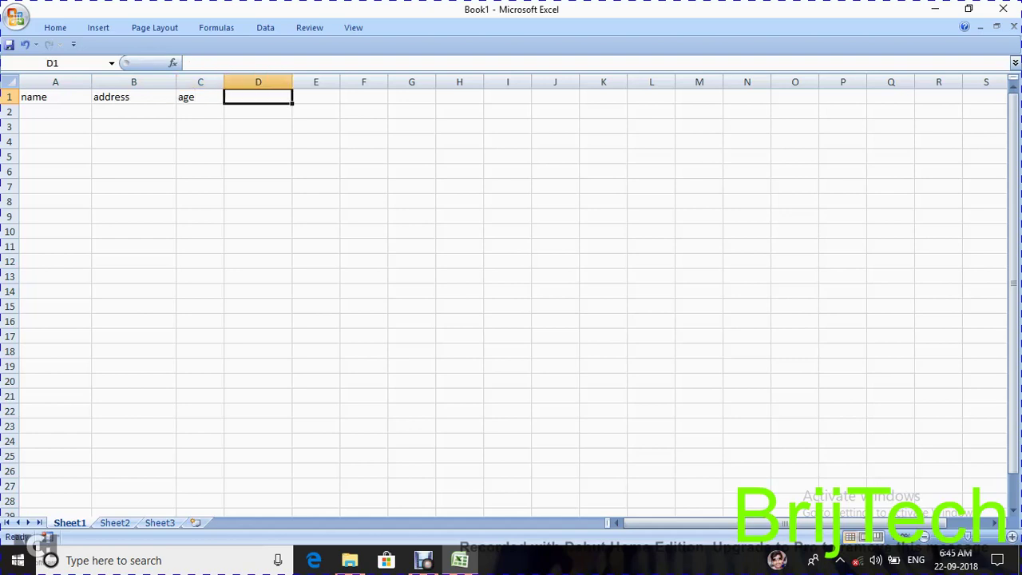
type("e-mai")
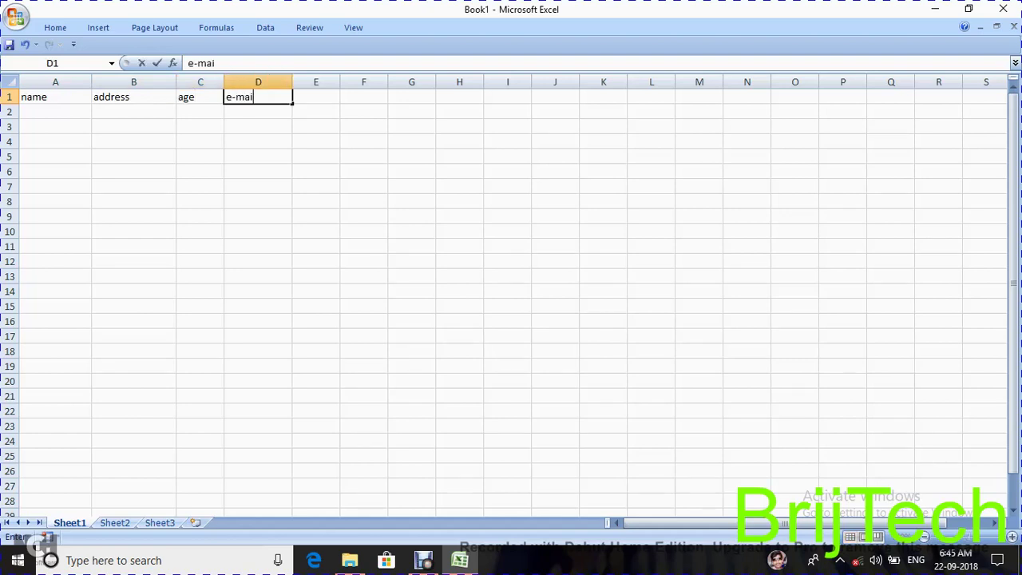
type("l")
key("Tab")
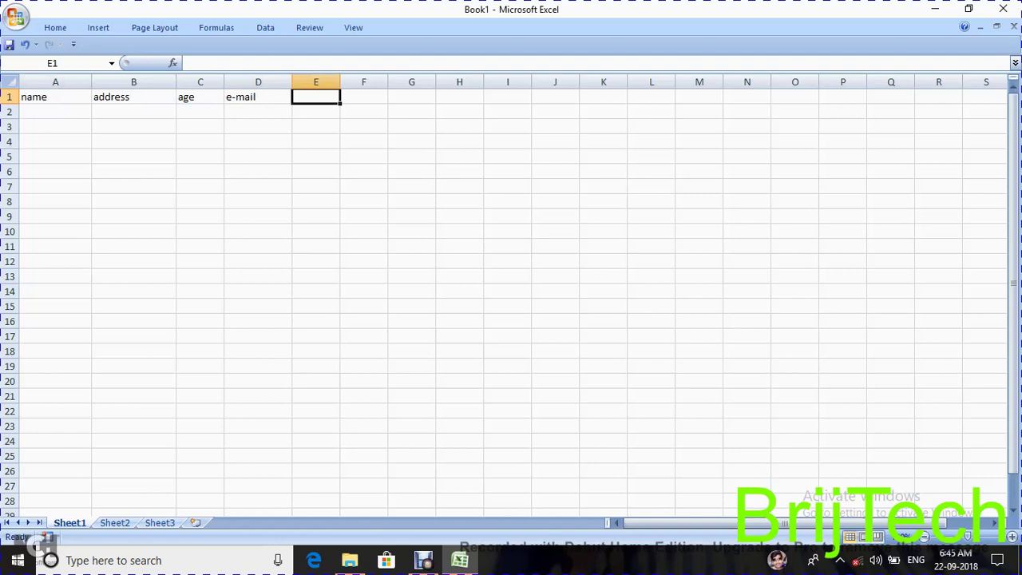
left_click(364, 96)
left_click(258, 96)
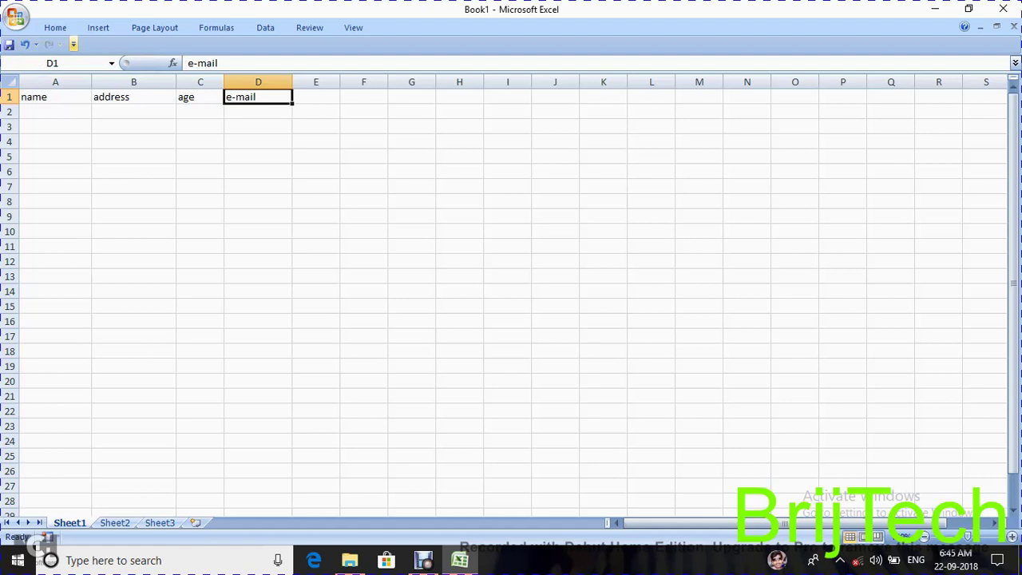
- Select the header row A1:D1, checking the Quick Access Toolbar menu without changes
left_click(73, 44)
key("Escape")
left_click_drag(44, 96, 258, 97)
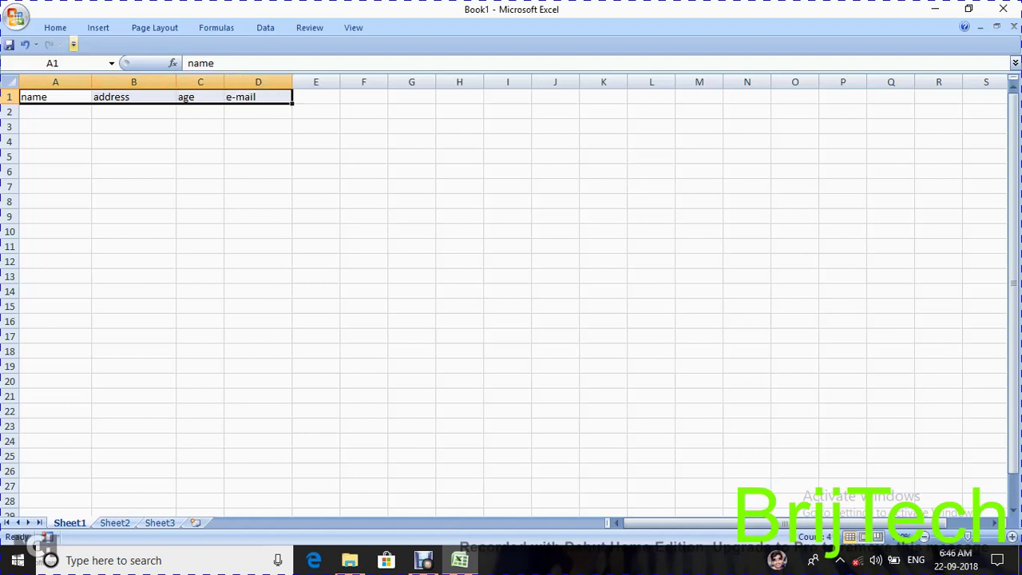
left_click(72, 44)
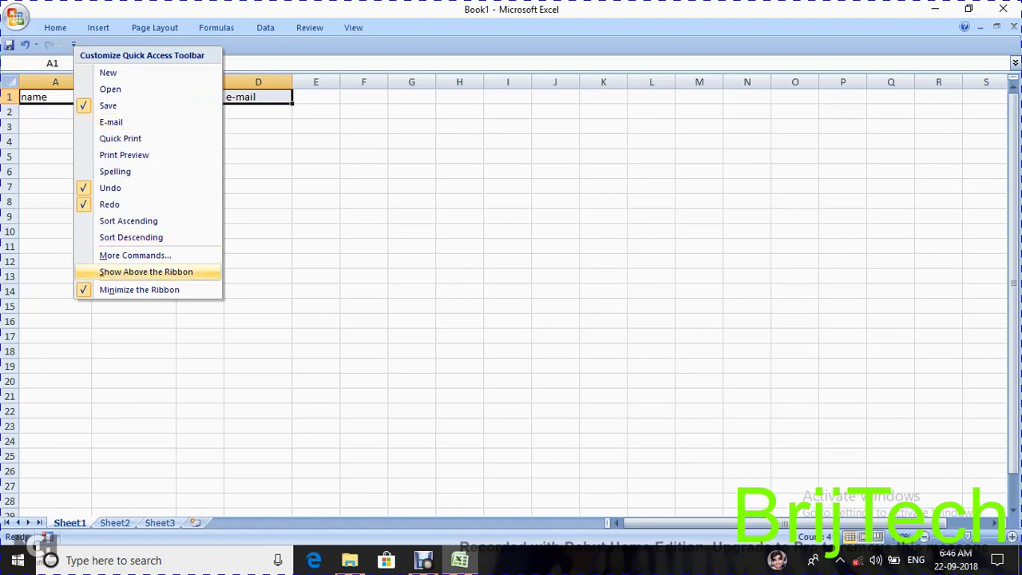
key("Escape")
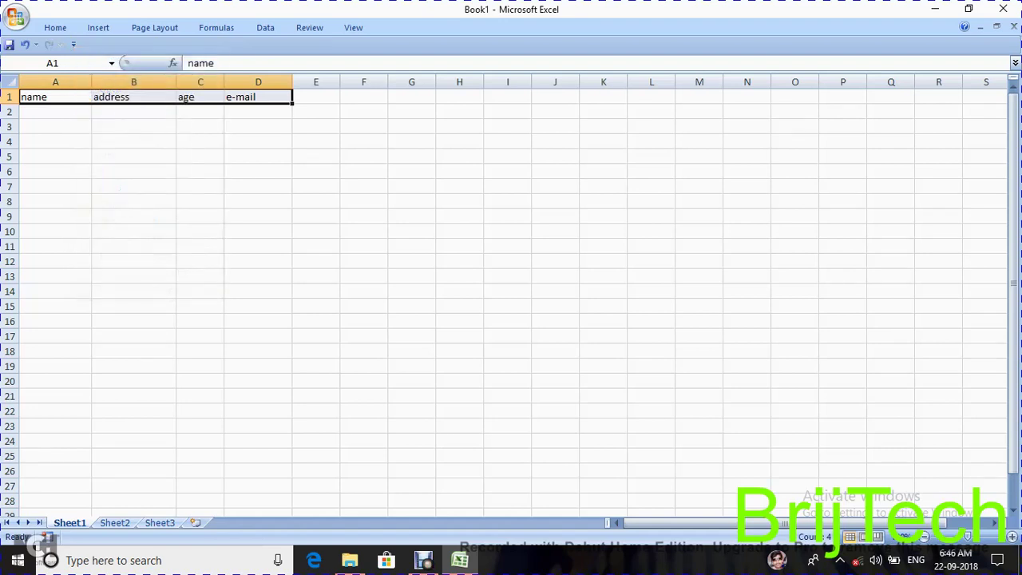
- In Excel Options, add Form... from Commands Not in the Ribbon to the Quick Access Toolbar
left_click(15, 15)
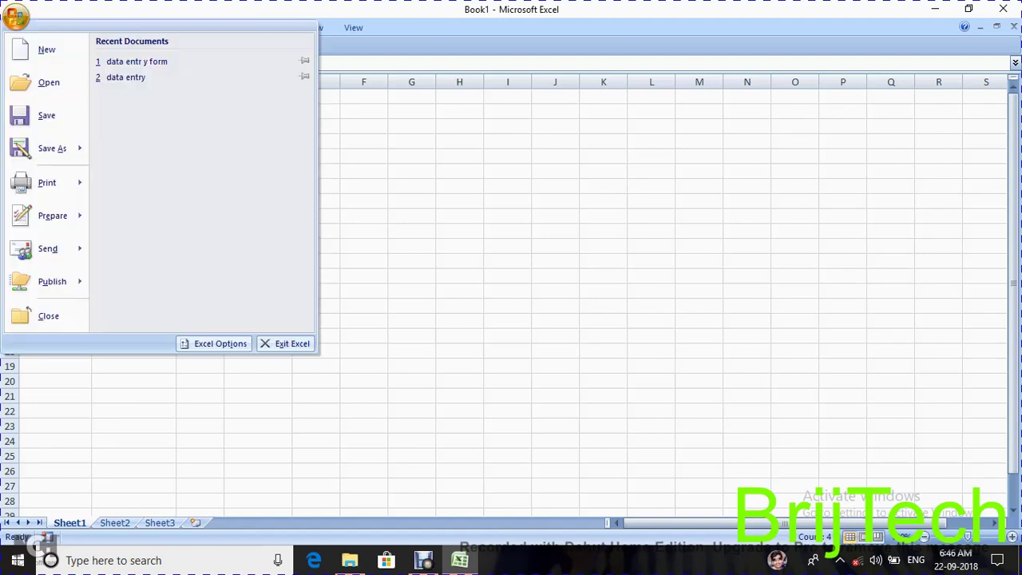
left_click(214, 344)
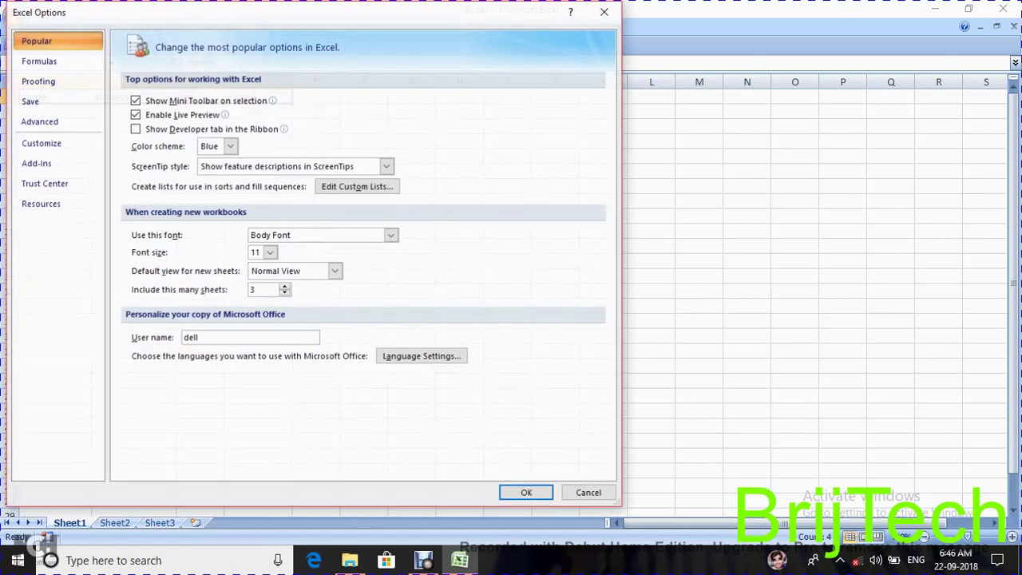
left_click(40, 143)
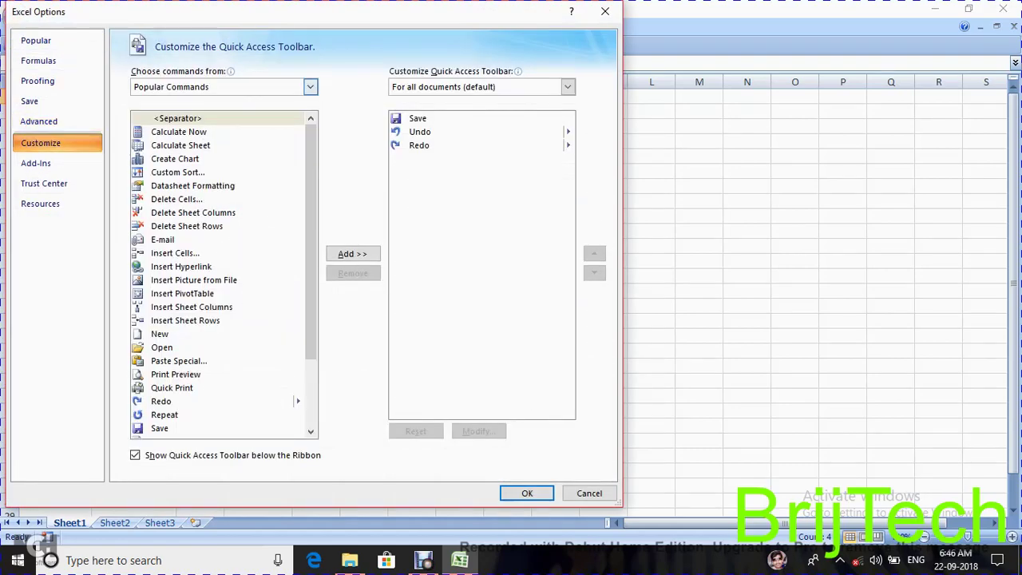
left_click(310, 86)
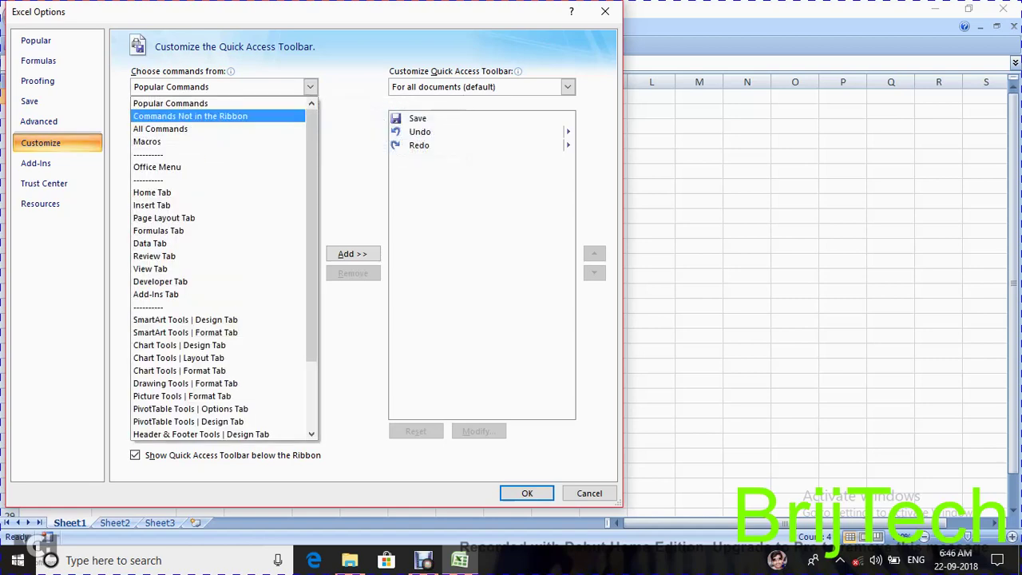
left_click(190, 116)
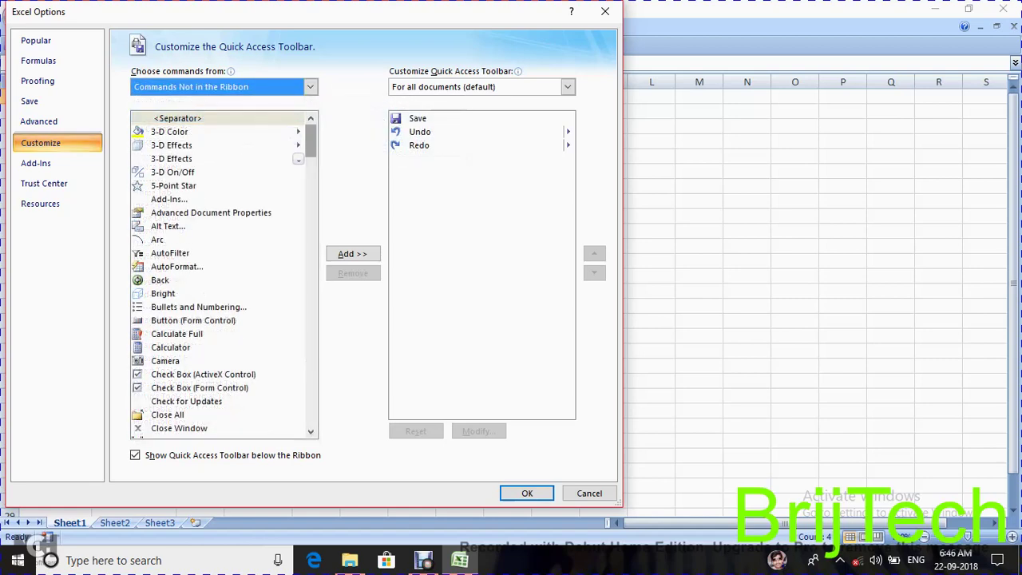
scroll(224, 275, "down", 20)
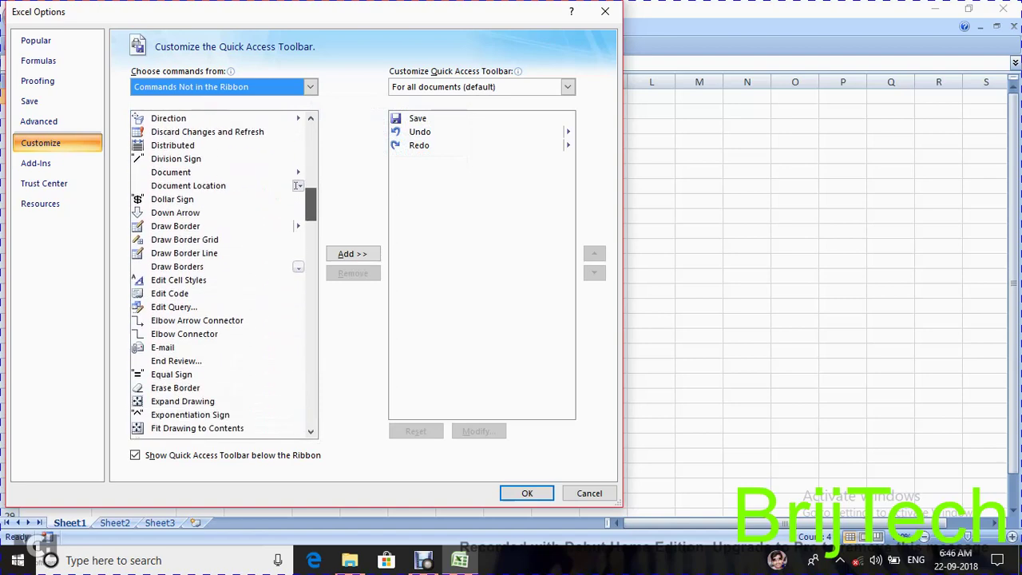
scroll(223, 275, "down", 2)
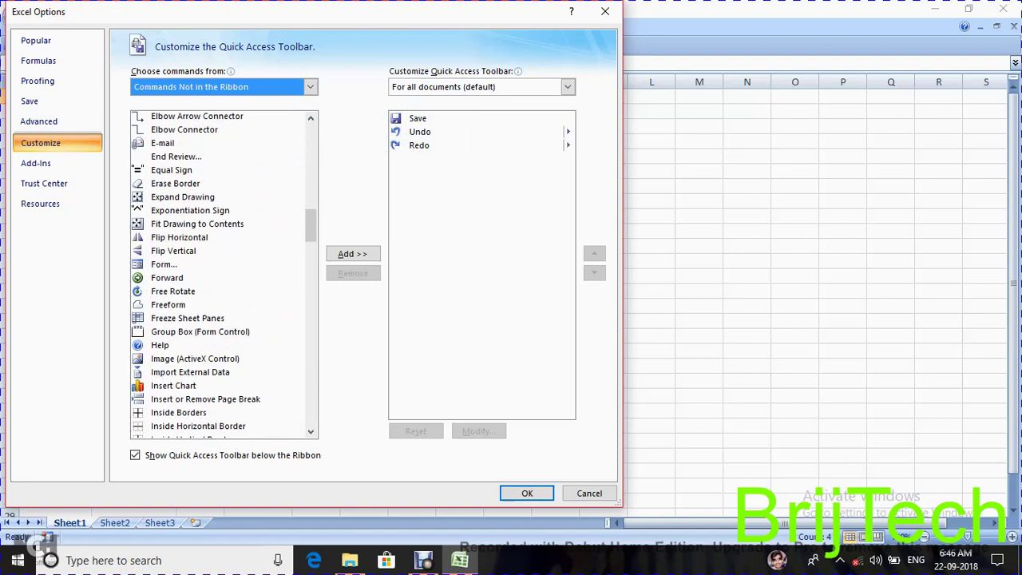
left_click(164, 265)
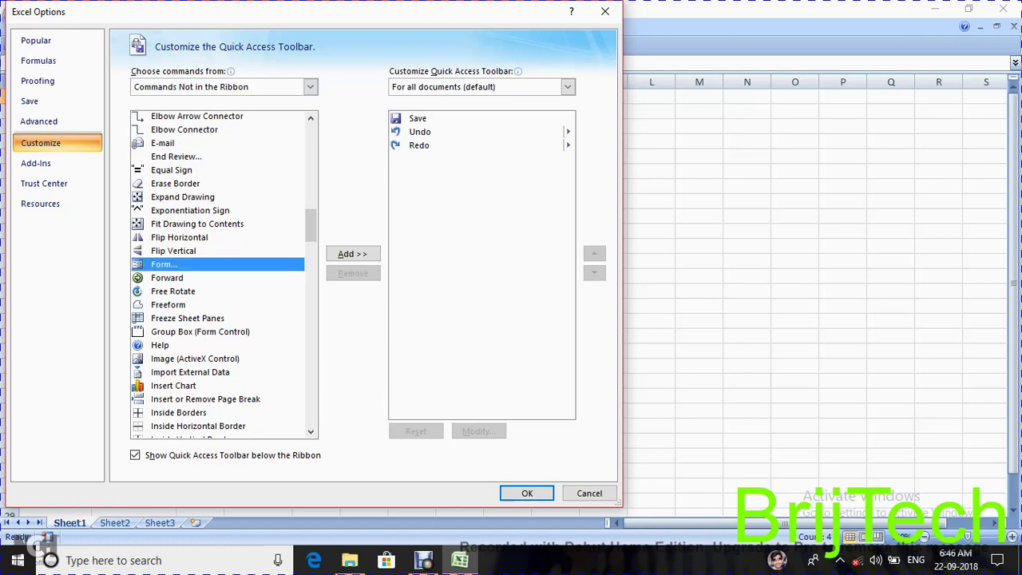
left_click(353, 254)
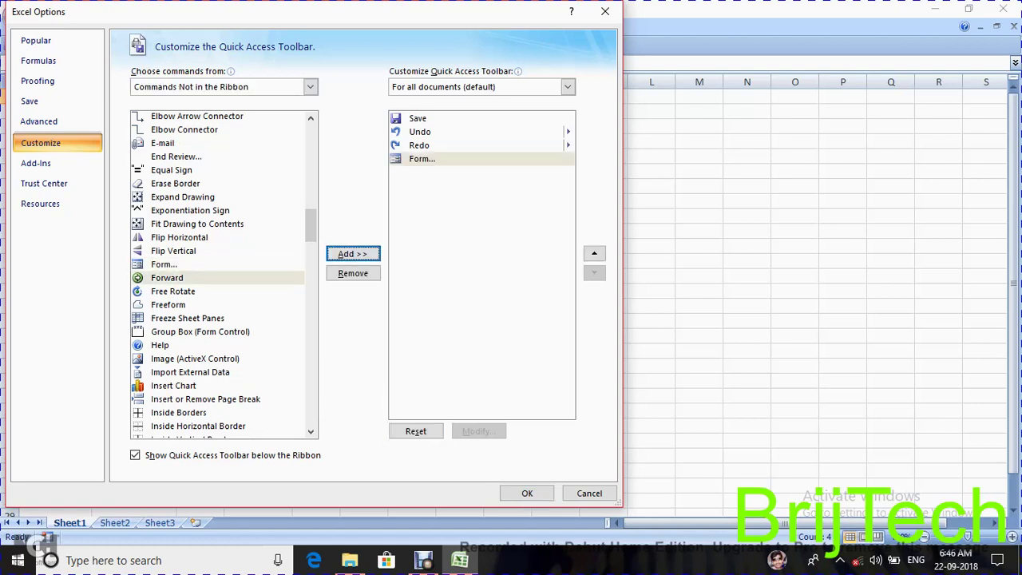
left_click(528, 493)
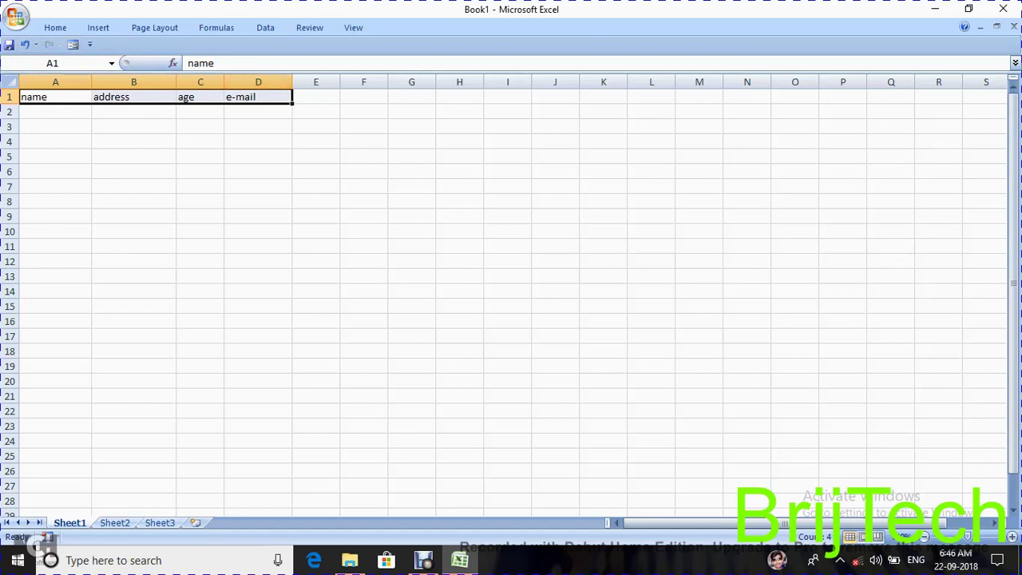
- Run the new Form button on the Quick Access Toolbar for the A1:D1 headers
left_click(265, 27)
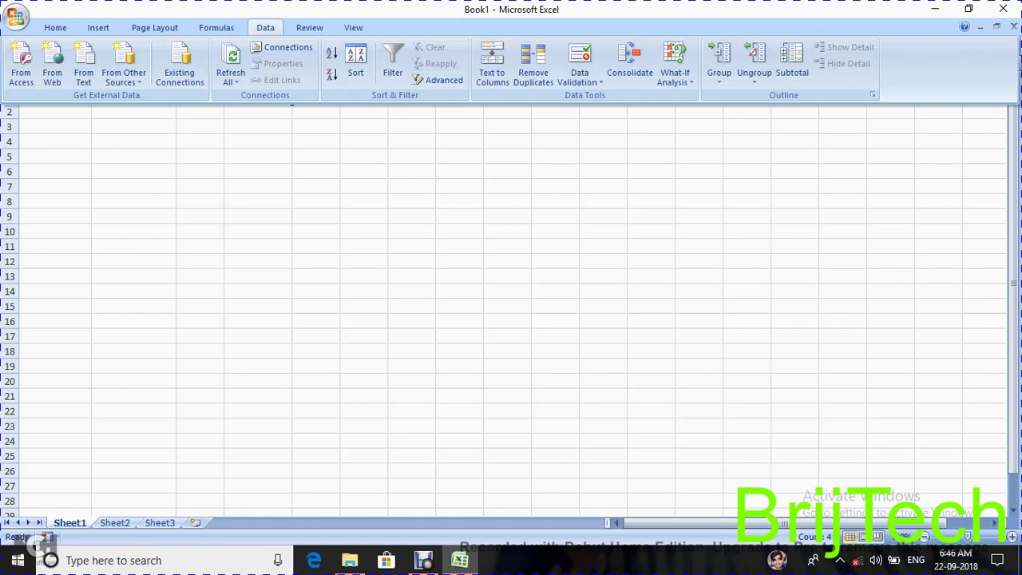
key("Escape")
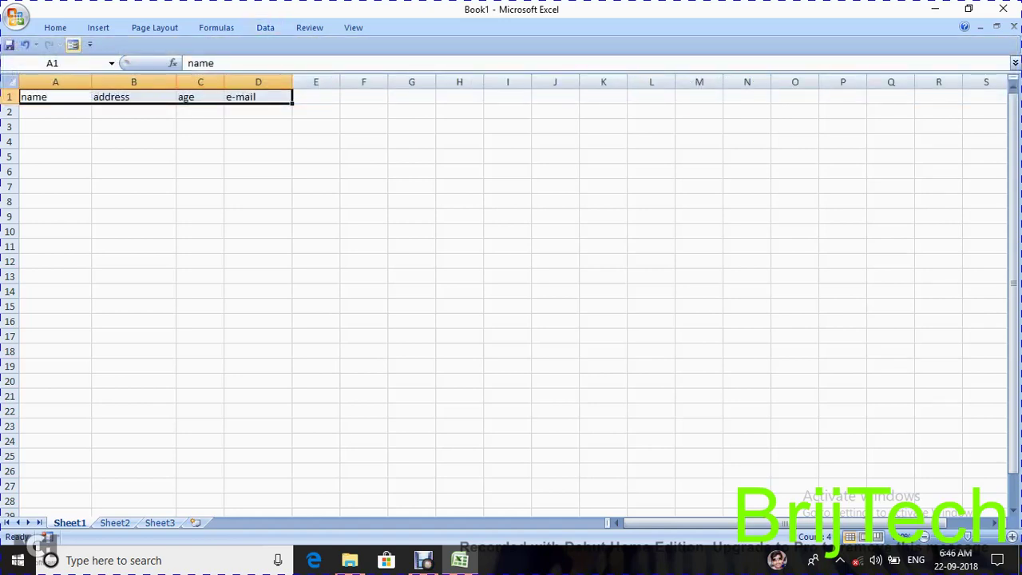
left_click(72, 45)
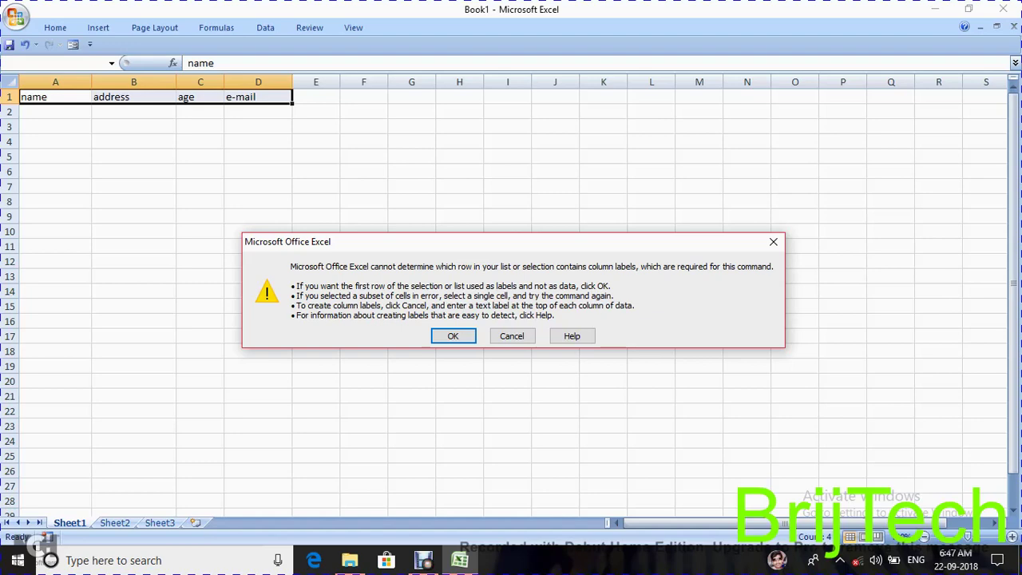
- Accept row 1 as labels and enter the contact's name, address, age 21 and e-mail
key("Return")
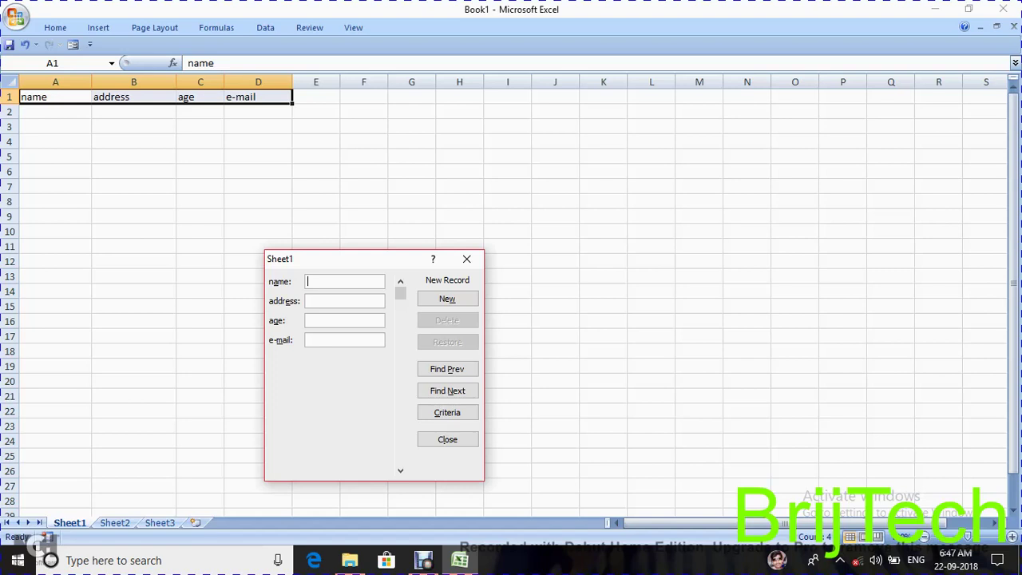
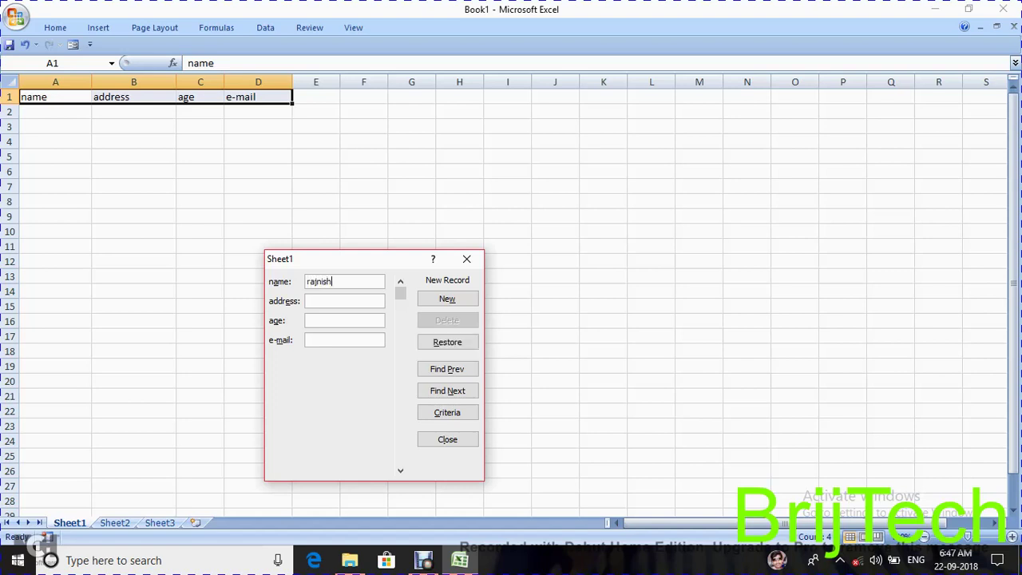
type("rewa")
type("21")
key("Tab")
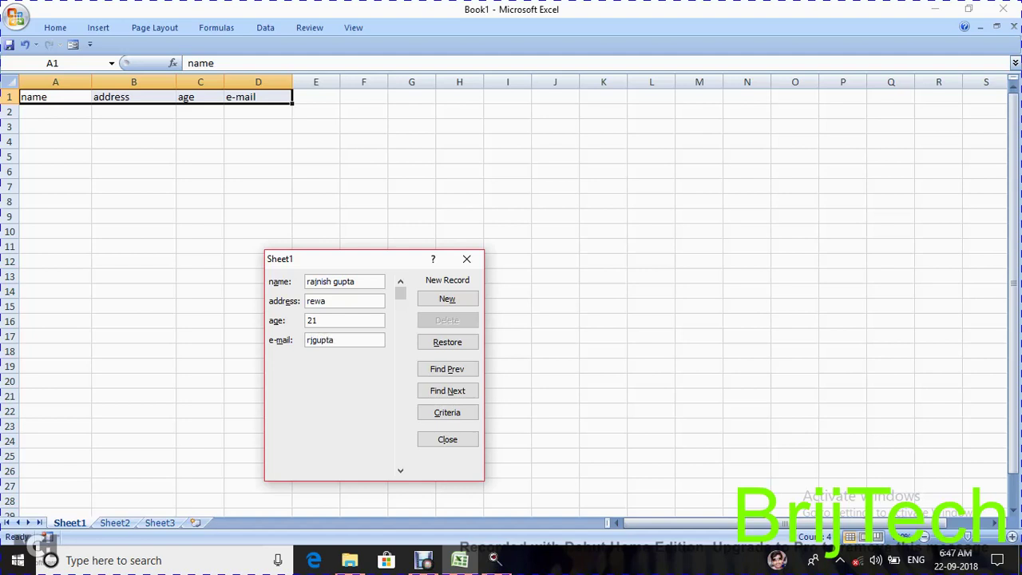
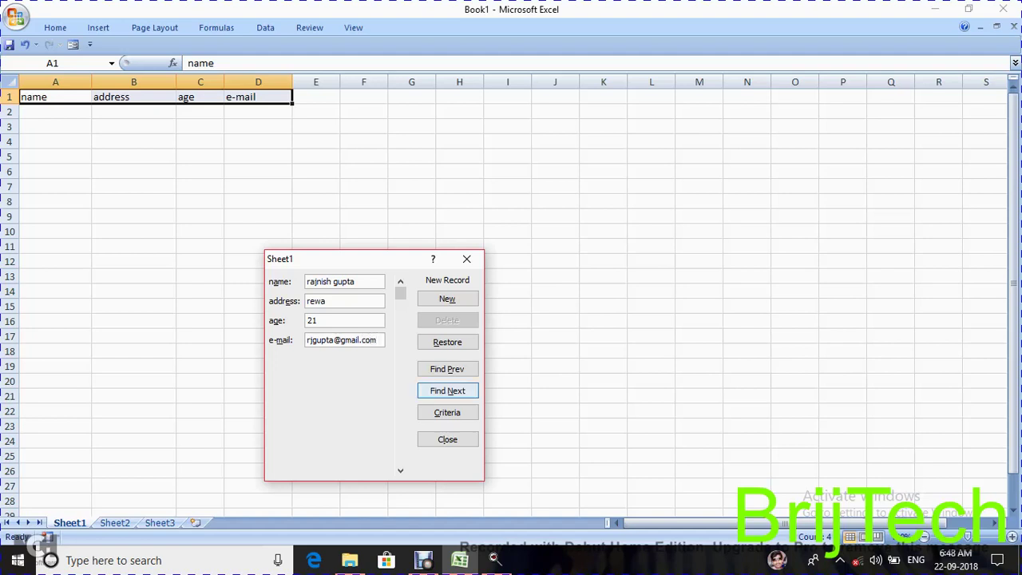
left_click(447, 412)
- Enter a second person's name, address, age 32 and e-mail as criteria, then apply them
left_click(344, 281)
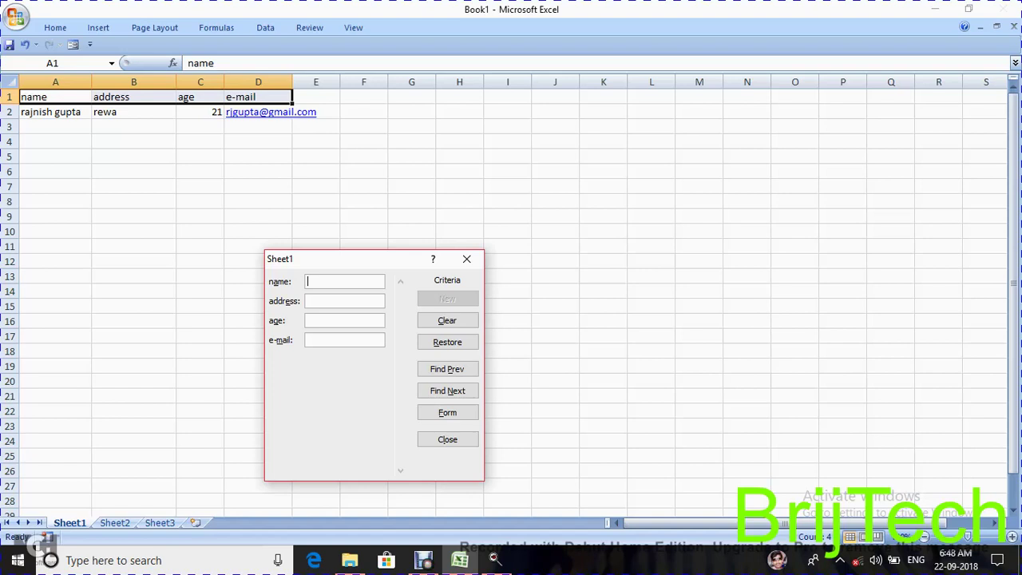
type("raj")
type("sat")
type("na")
left_click(343, 320)
type("32")
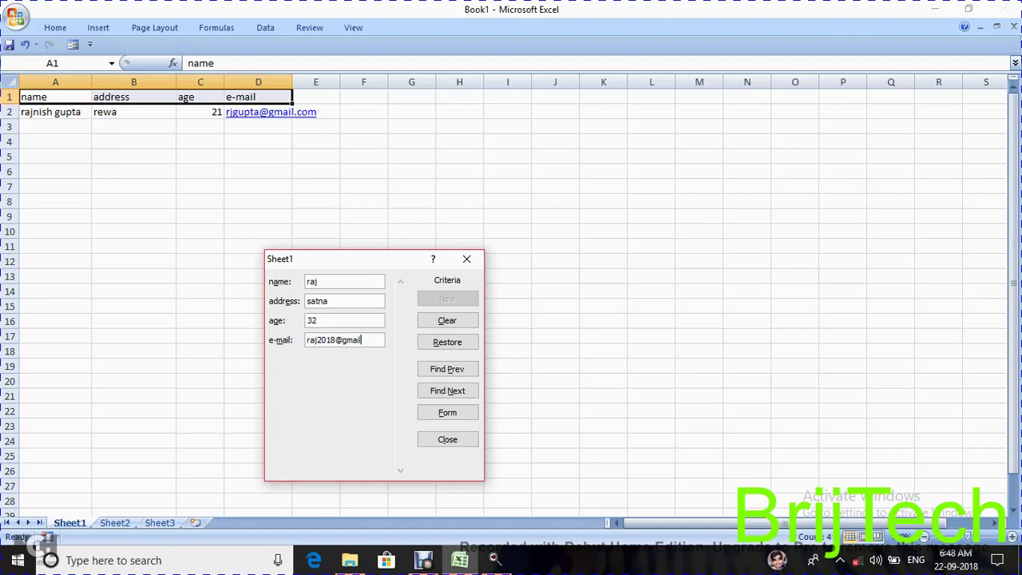
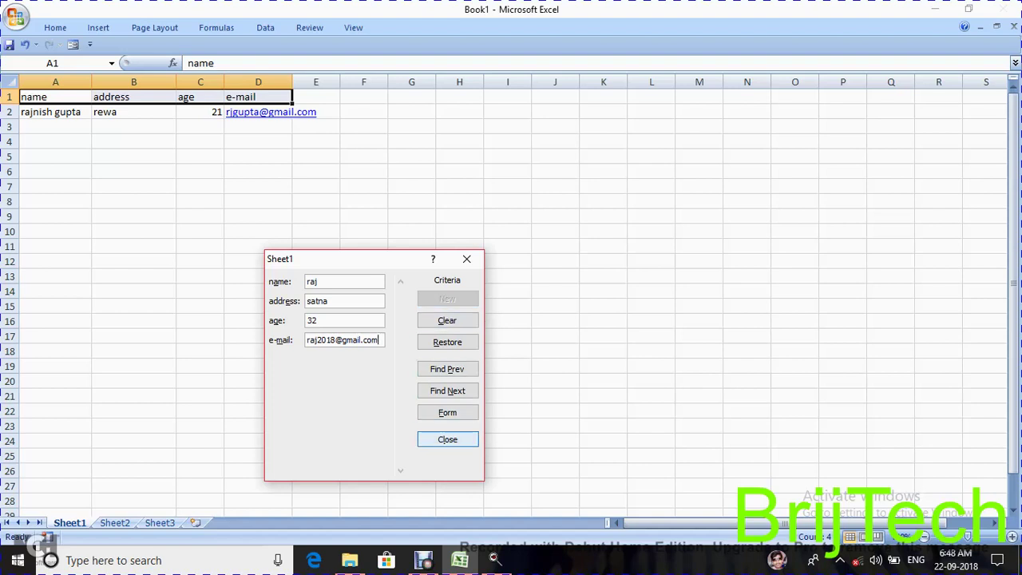
key("Return")
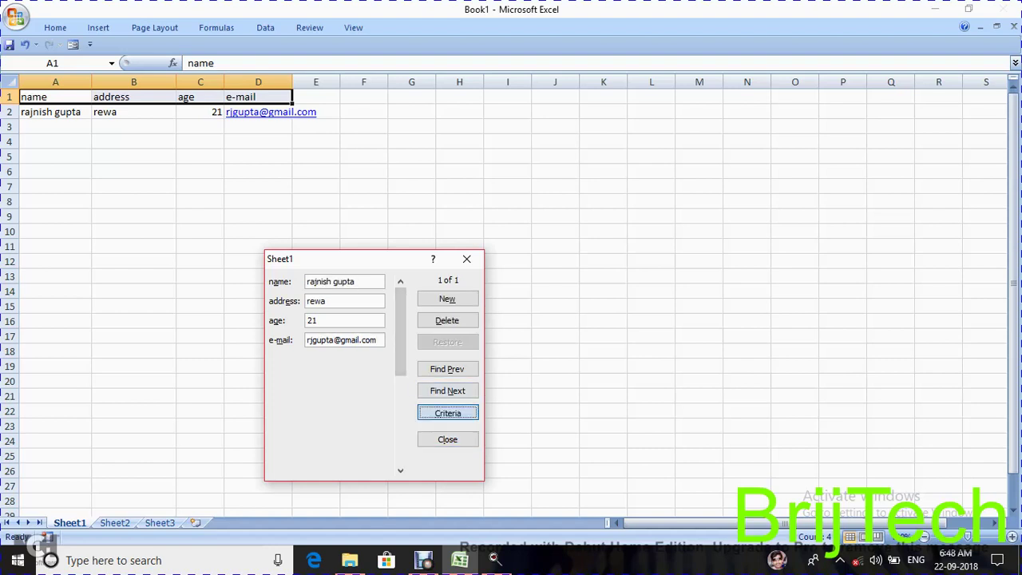
- Switch the data form back and forth between Criteria and record views
key("alt+c")
key("Return")
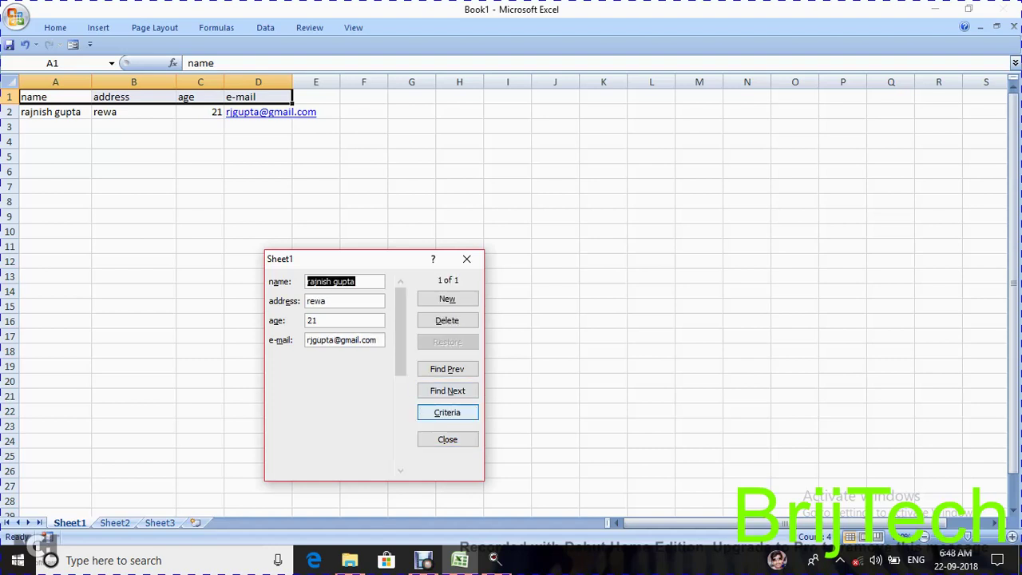
key("alt+c")
key("Return")
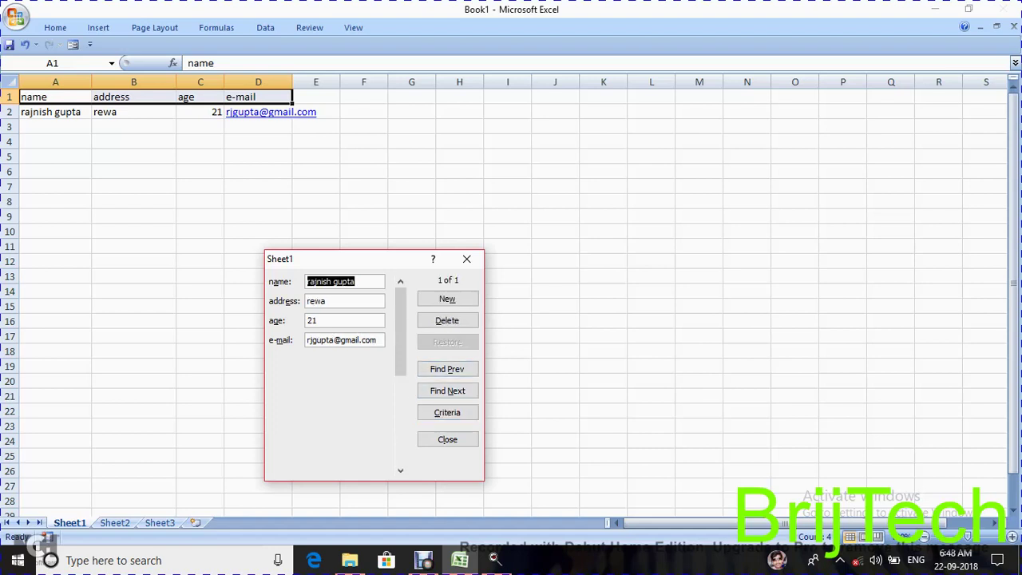
left_click(447, 413)
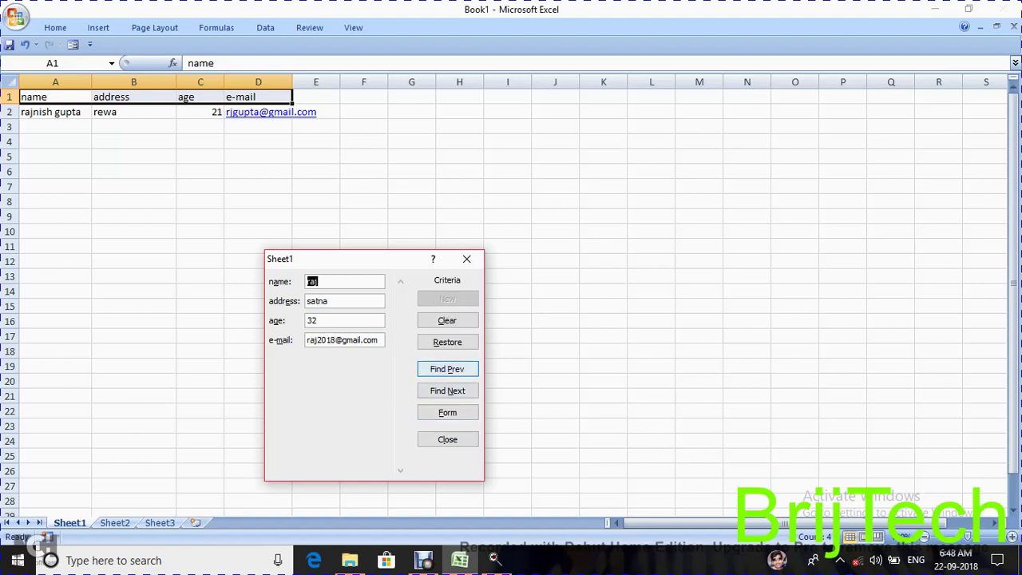
- Clear and restore the criteria, try Find Prev and Find Next, then close the form
left_click(447, 320)
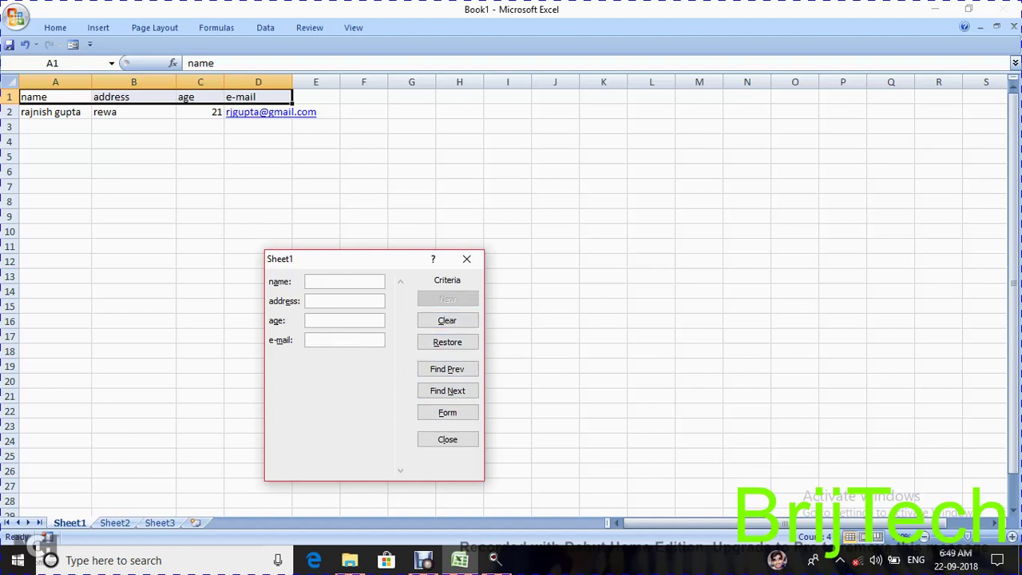
type("d")
key("BackSpace")
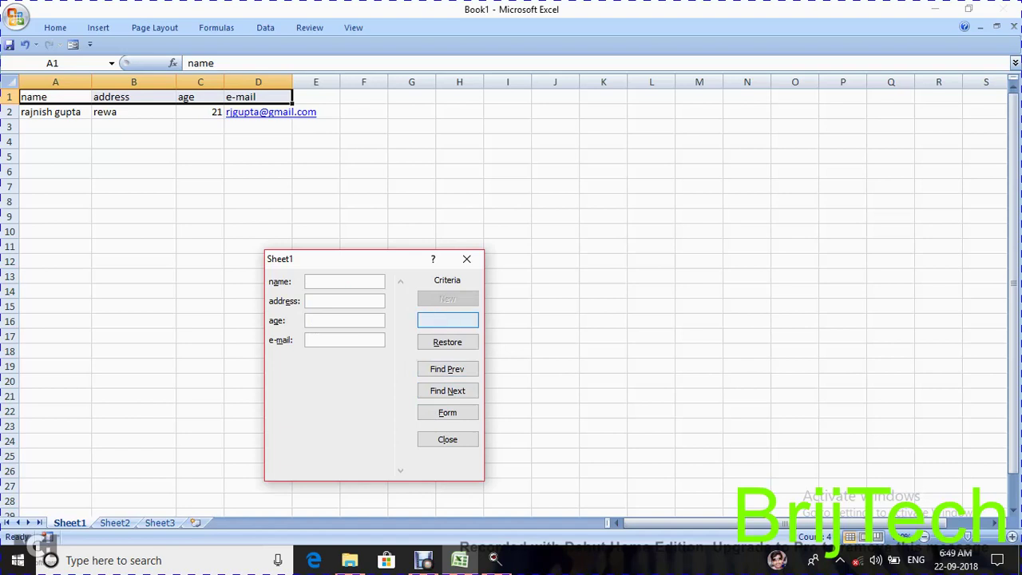
left_click(447, 342)
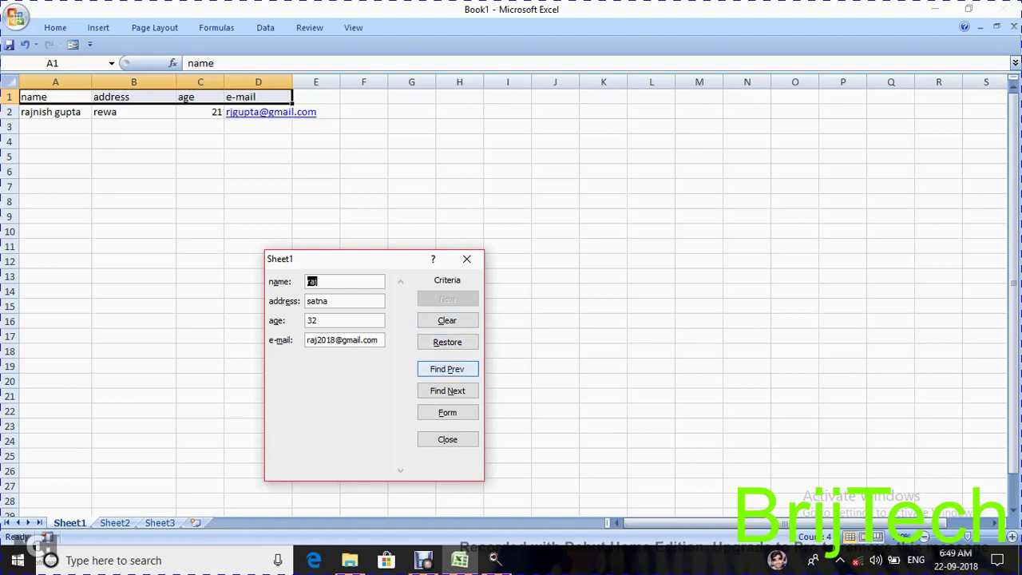
left_click(447, 369)
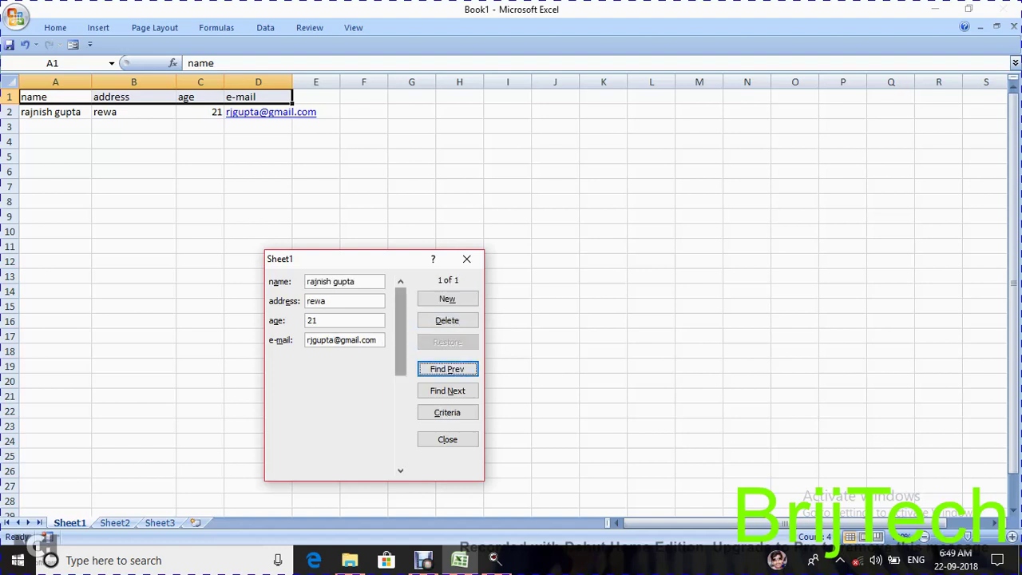
left_click(448, 391)
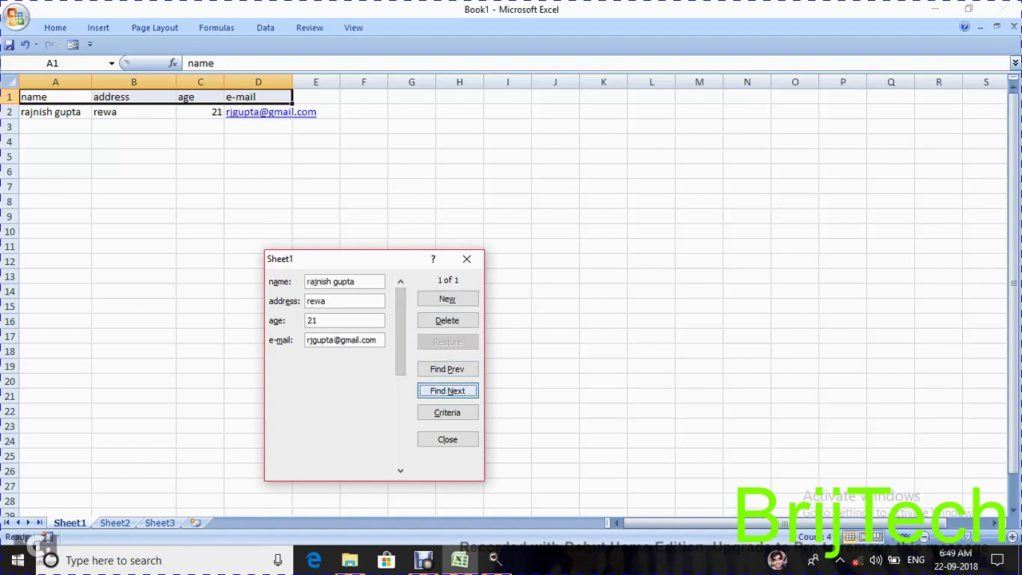
left_click(447, 412)
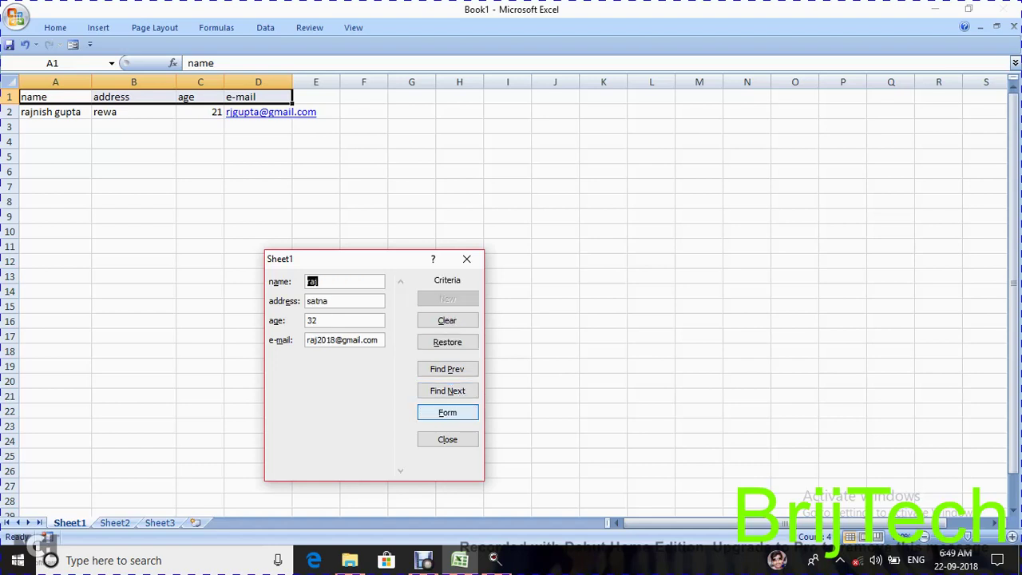
left_click(448, 440)
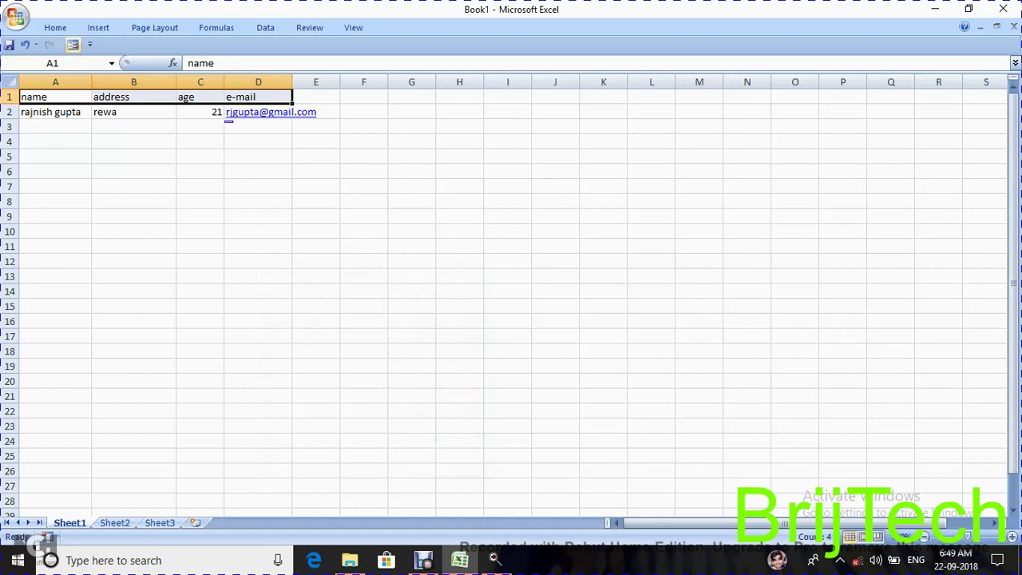
- Add a new record to row 3 with the contact's name, address, age 24 and e-mail
left_click(72, 44)
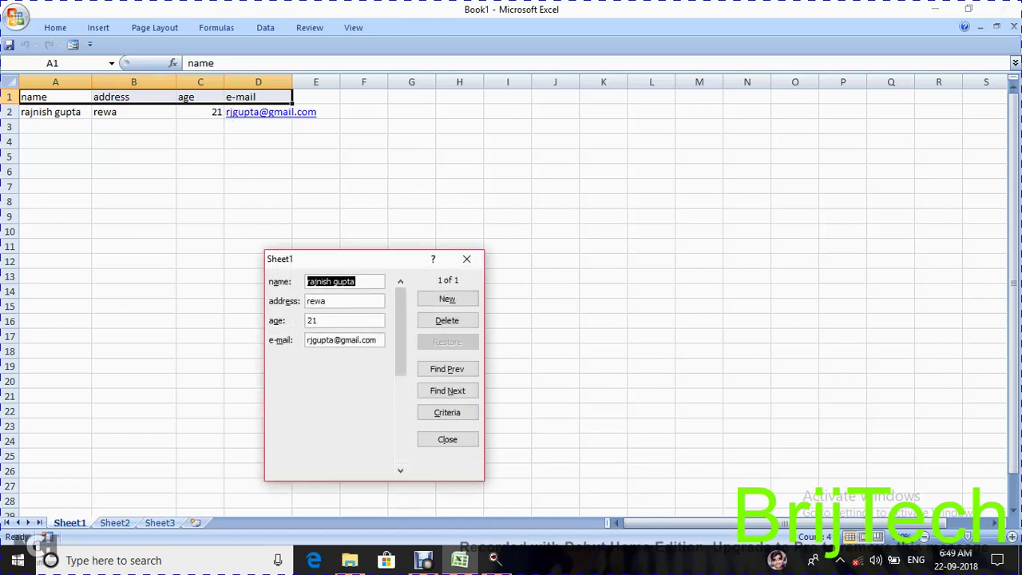
key("alt+w")
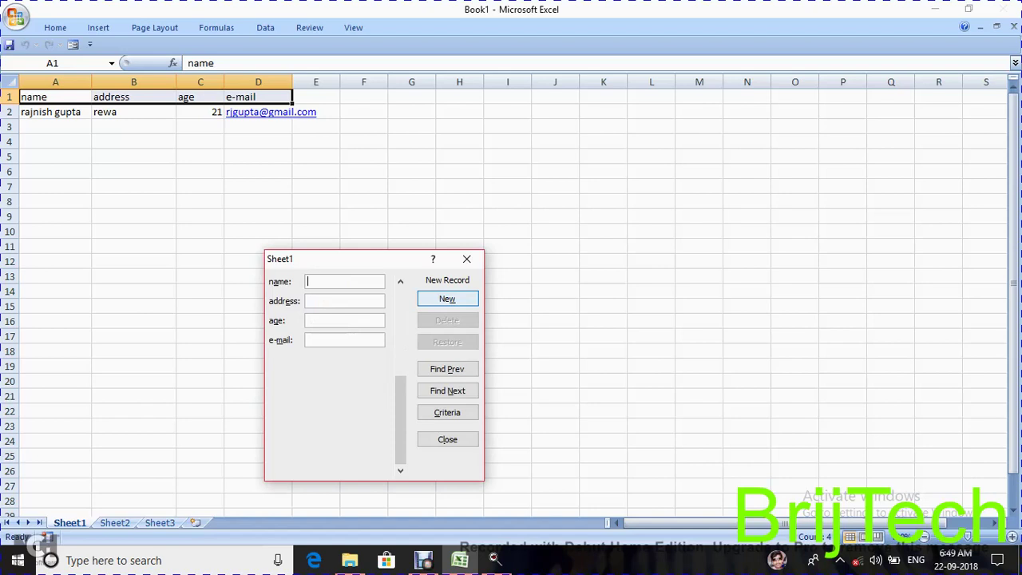
type("raju")
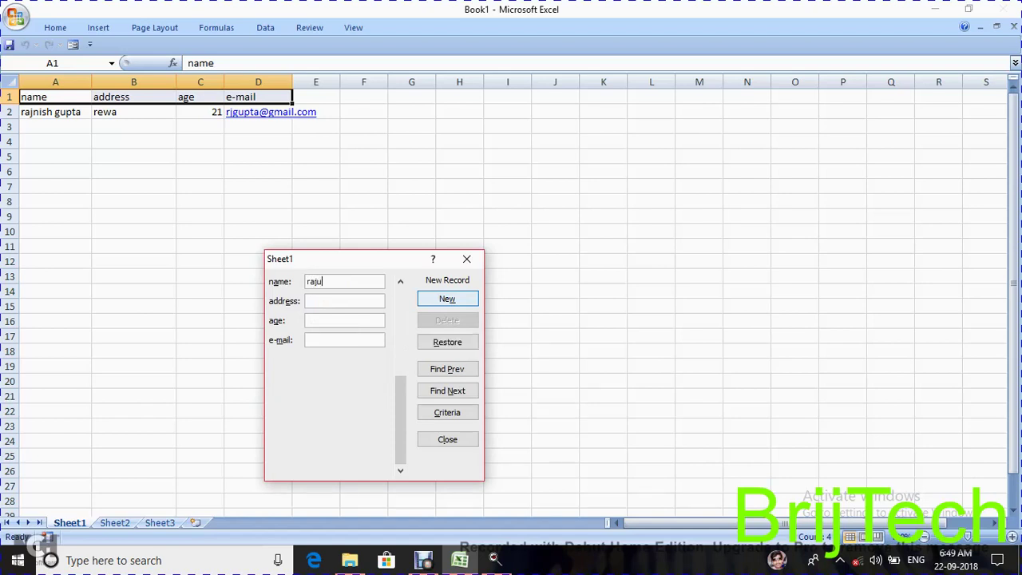
left_click(344, 301)
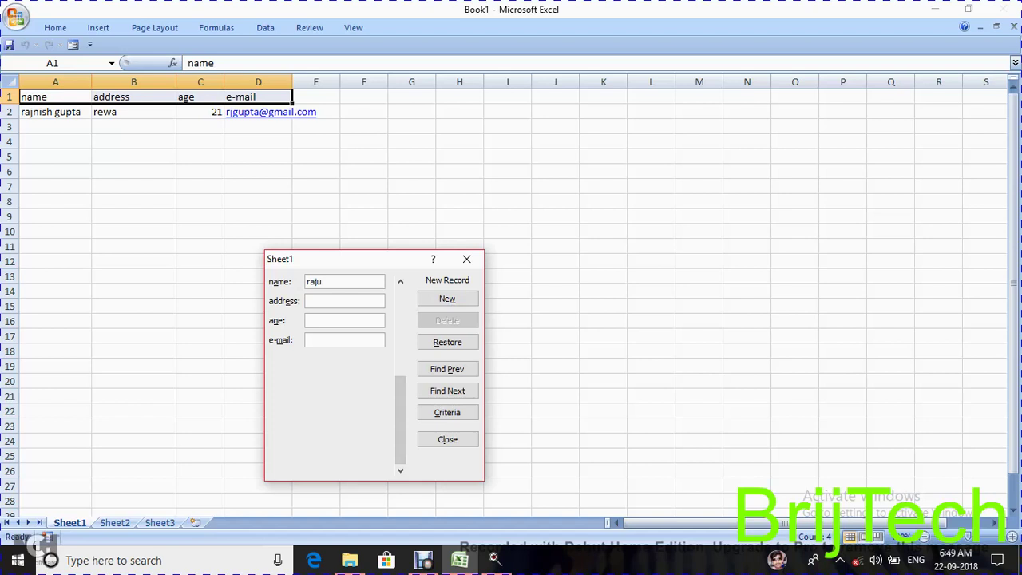
type("delh")
type("i")
type("24")
left_click(344, 340)
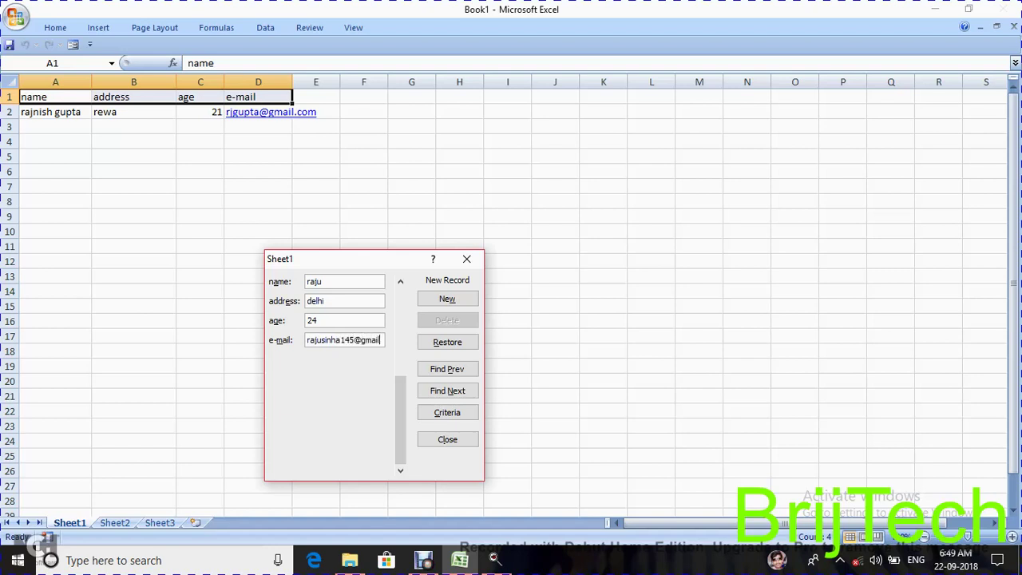
left_click(448, 412)
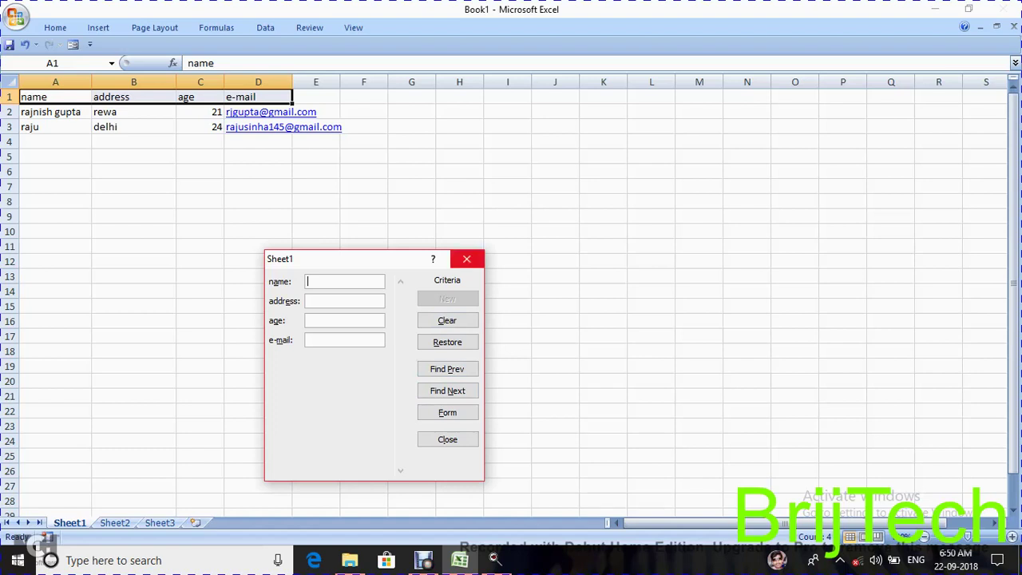
- Close the form and fill records A2:D3 down to row 13, ages rising 21 to 54
left_click(467, 259)
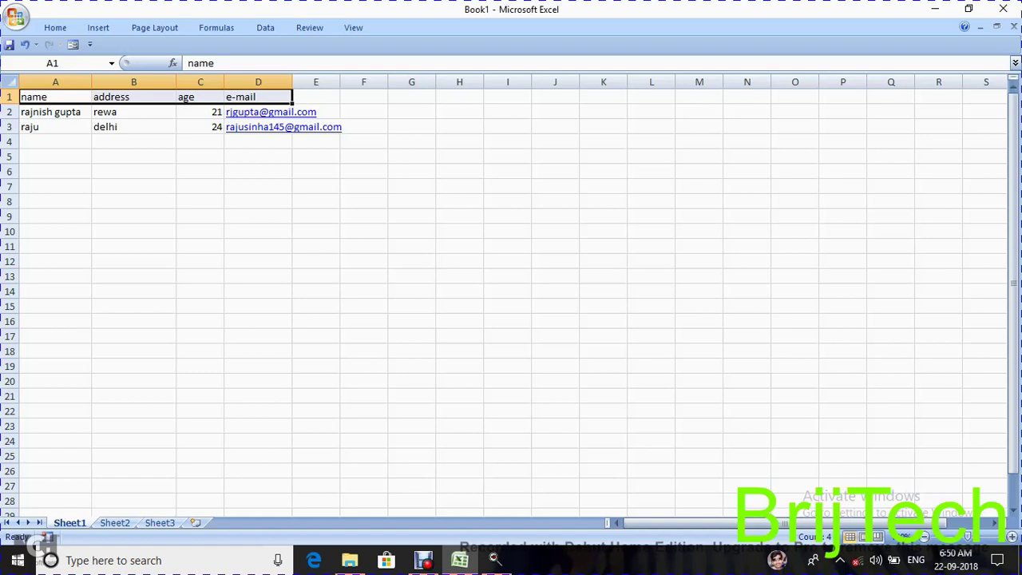
left_click_drag(199, 112, 199, 126)
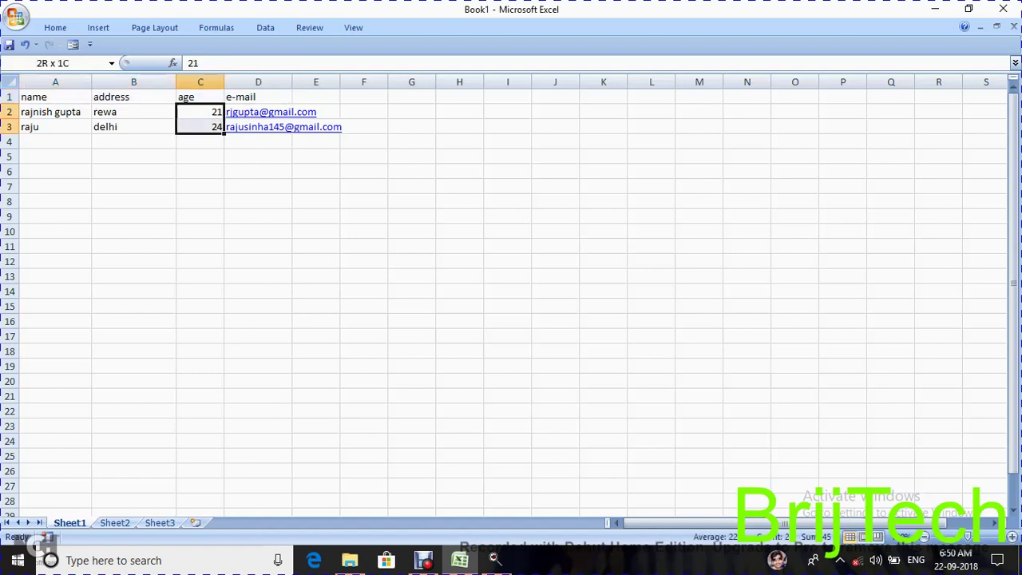
left_click_drag(48, 112, 342, 281)
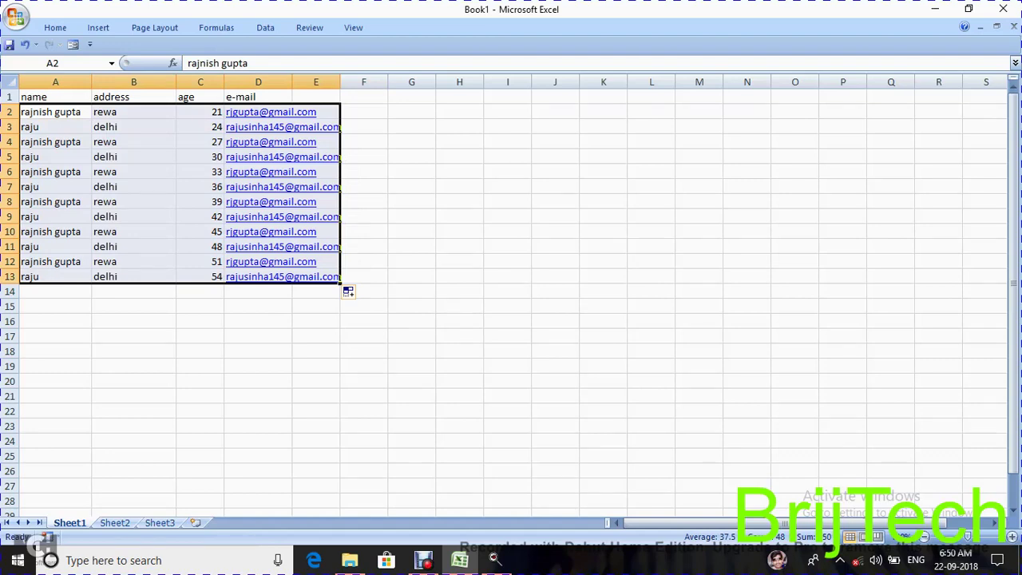
left_click(412, 216)
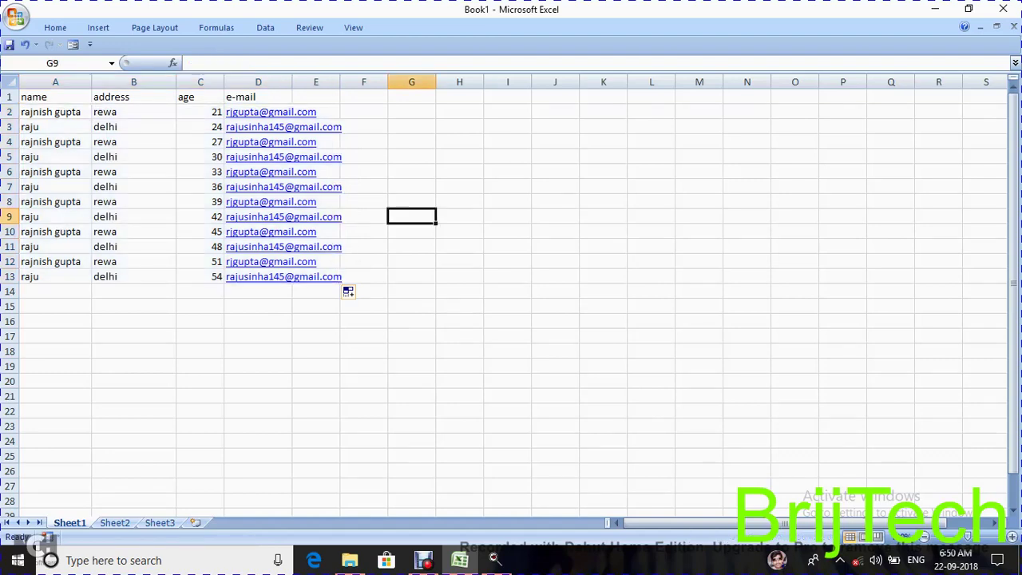